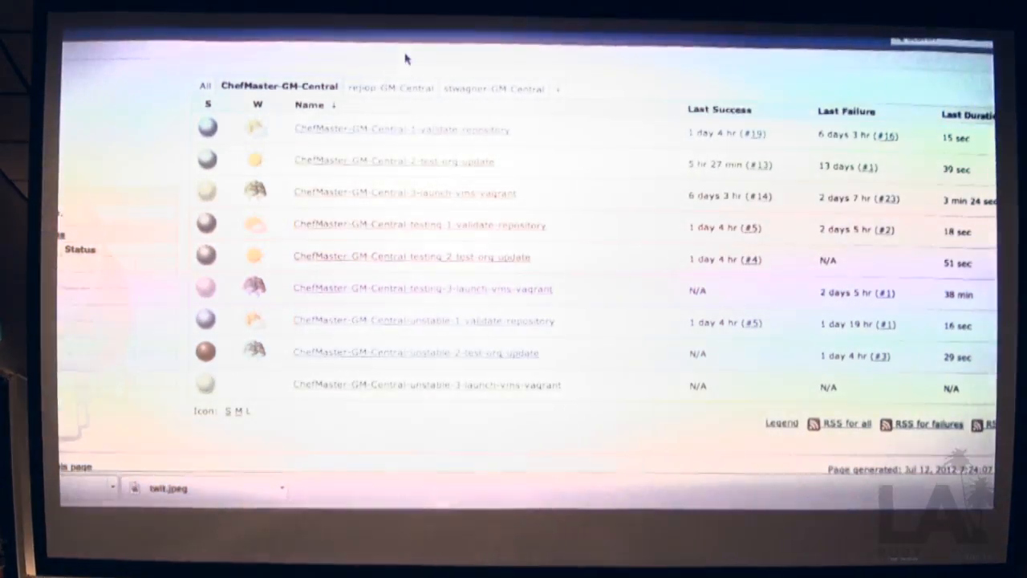
# Step: Start a new build of the validate-repository job from its actions menu
pyautogui.click(339, 130)
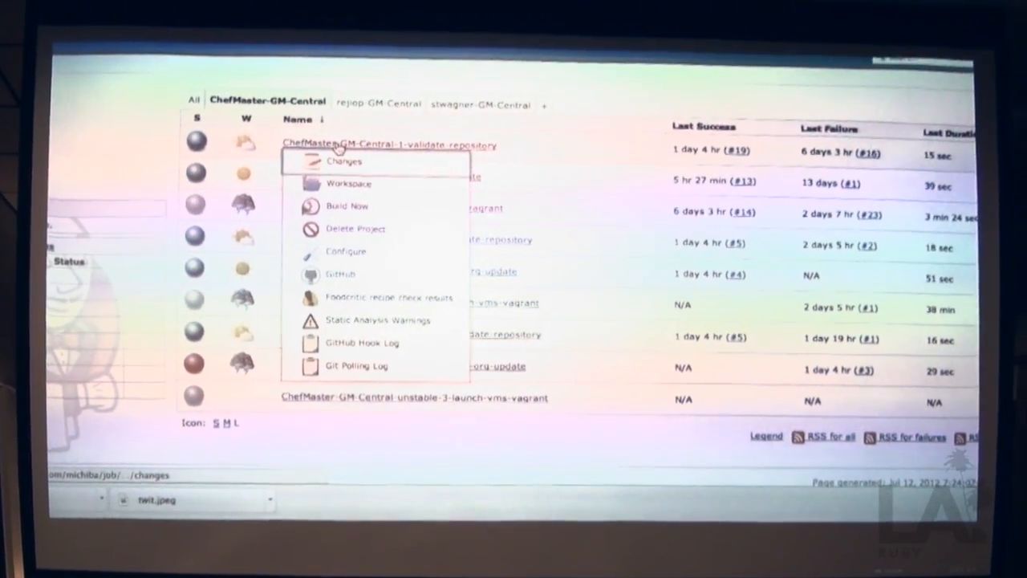
pyautogui.click(342, 158)
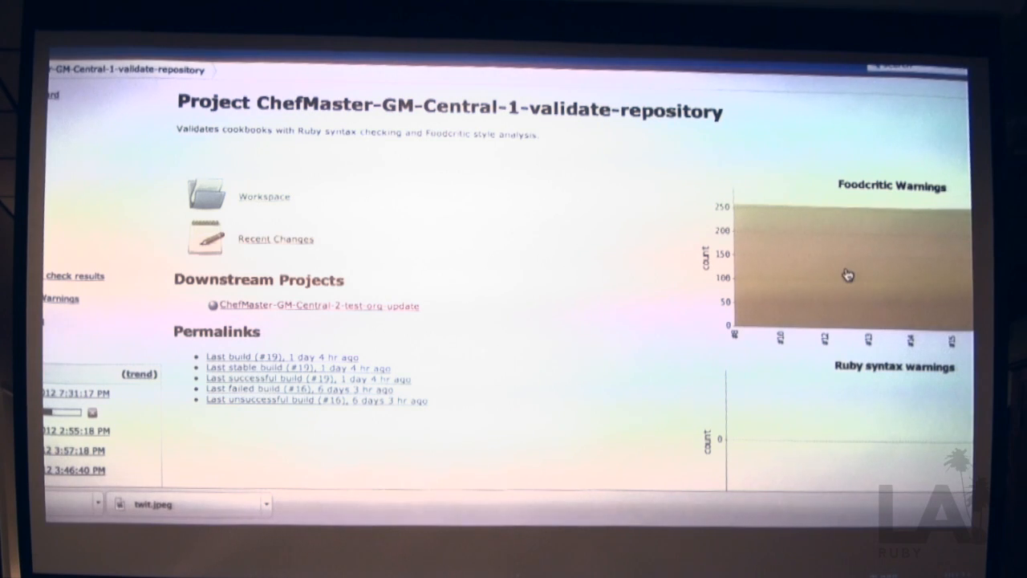
# Step: Inspect build #13's Foodcritic warnings, return to the project page, then the job list
pyautogui.click(598, 235)
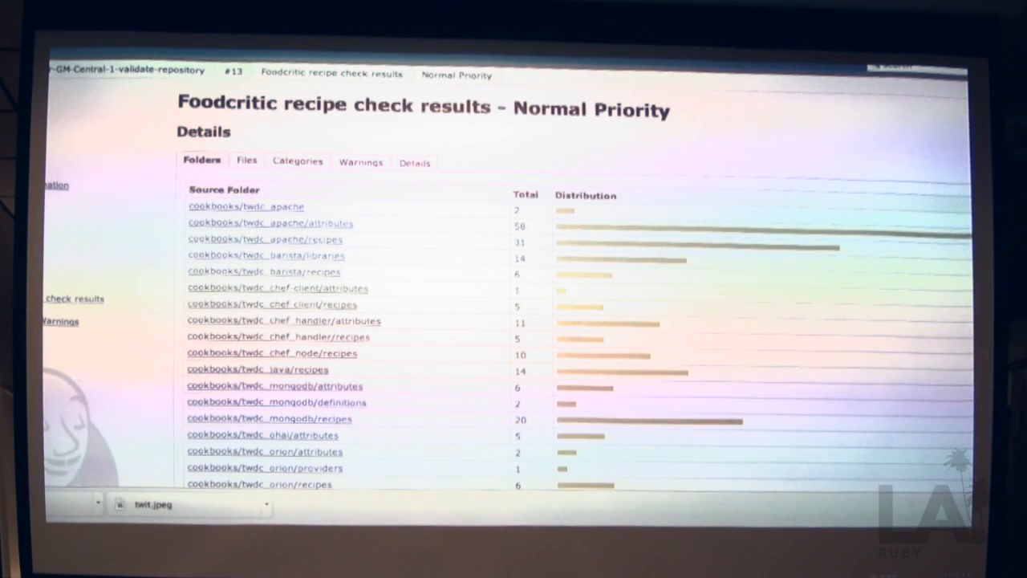
pyautogui.click(129, 69)
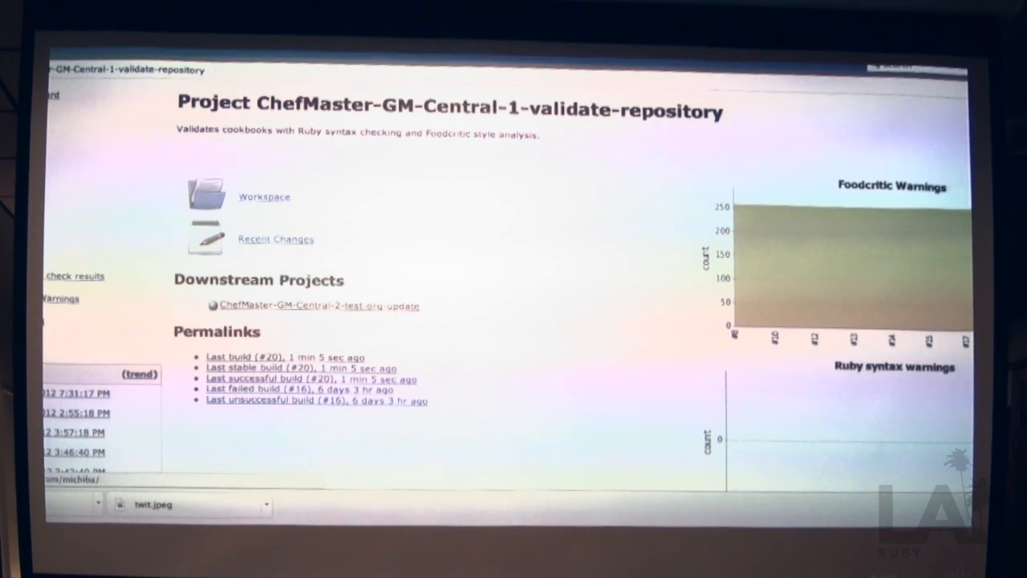
pyautogui.click(53, 95)
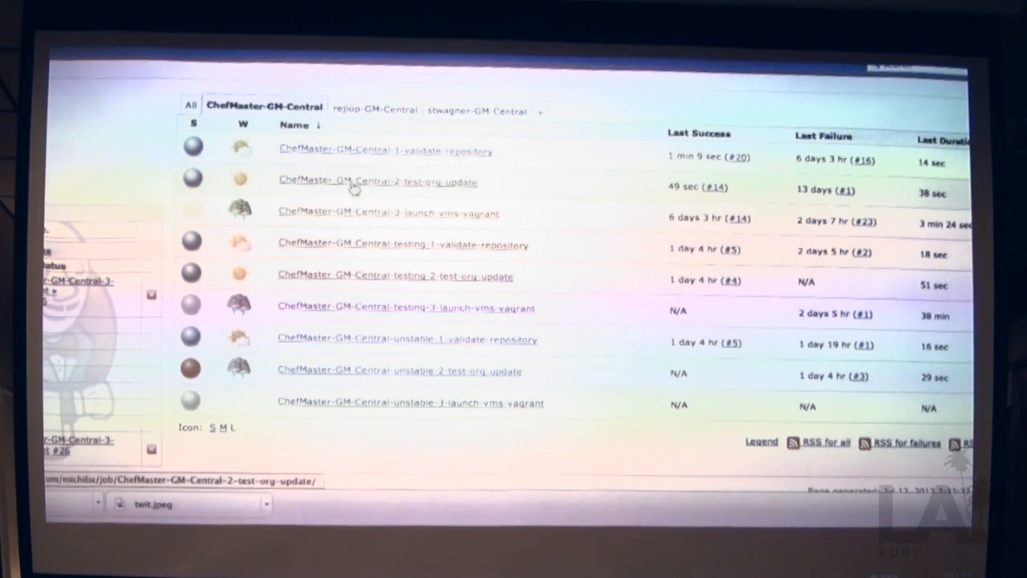
# Step: Inspect the 3-launch-vms-vagrant matrix project, then switch to the 2-test-org-update project
pyautogui.click(366, 213)
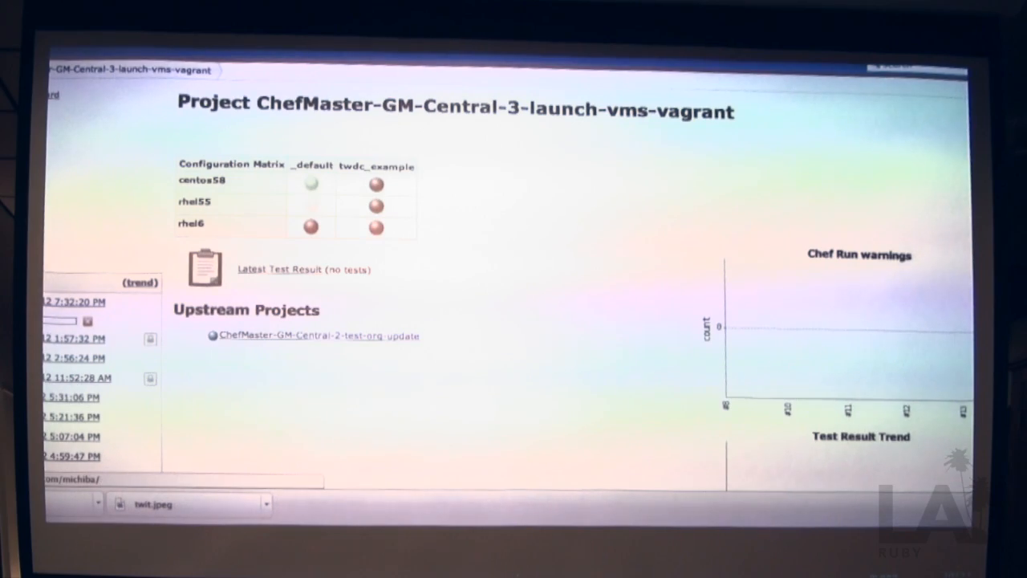
pyautogui.hotkey('alt', 'Left')
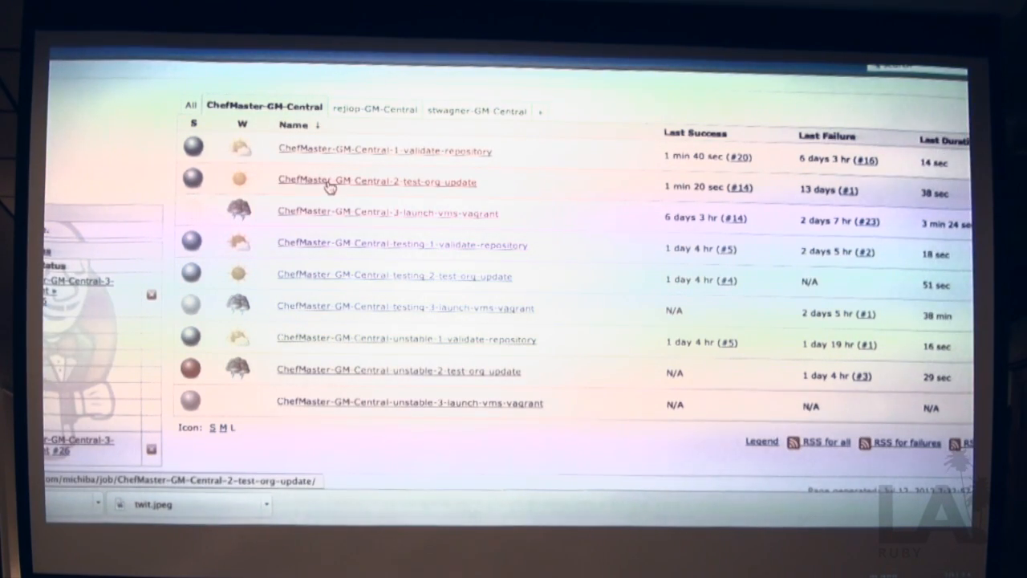
pyautogui.click(331, 183)
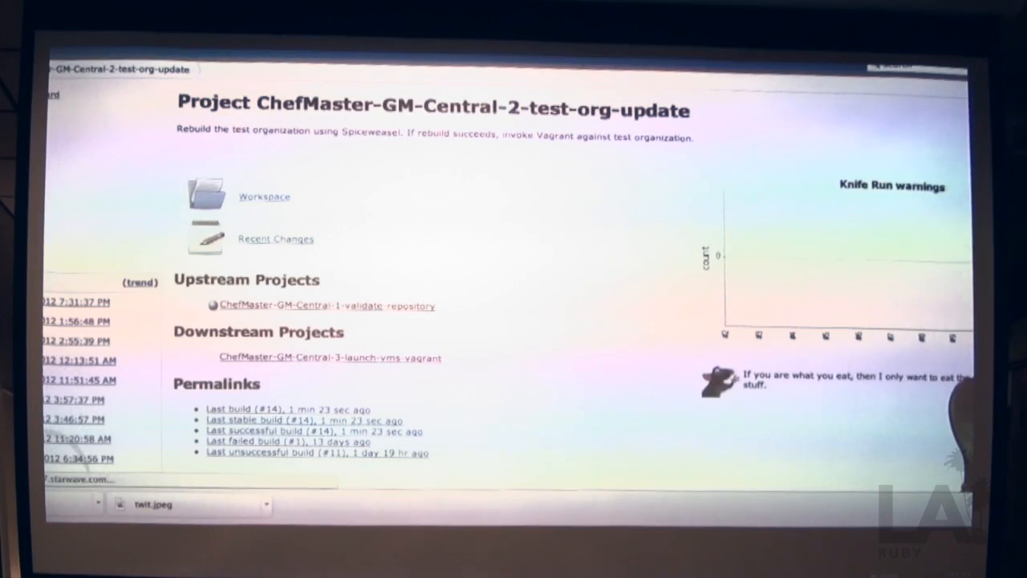
# Step: Build test-org-update with its default ORGNAME and CHEFSERVER parameters and return to the job list
pyautogui.click(53, 152)
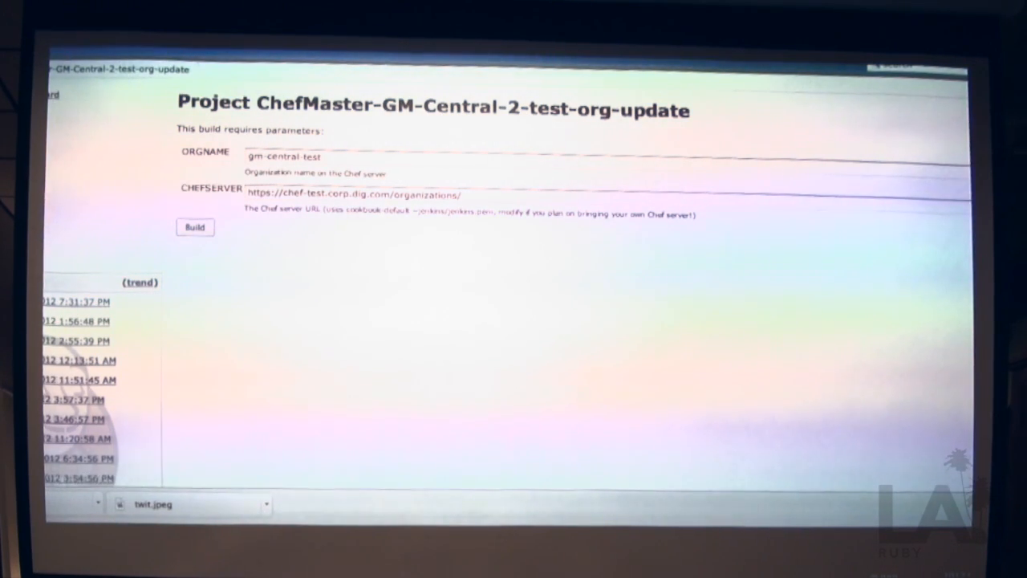
pyautogui.click(196, 227)
pyautogui.click(53, 94)
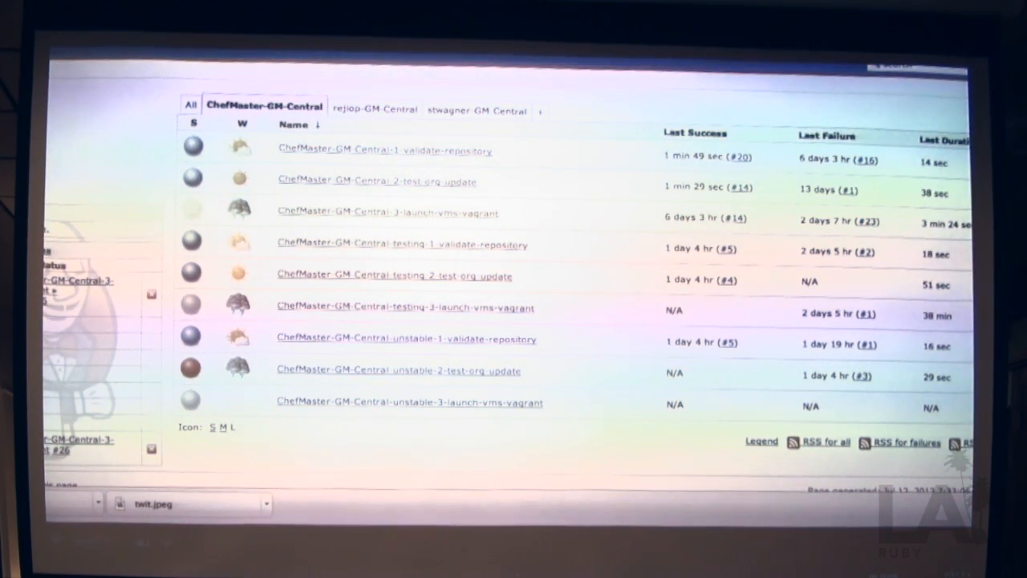
pyautogui.scroll(3, 513, 289)
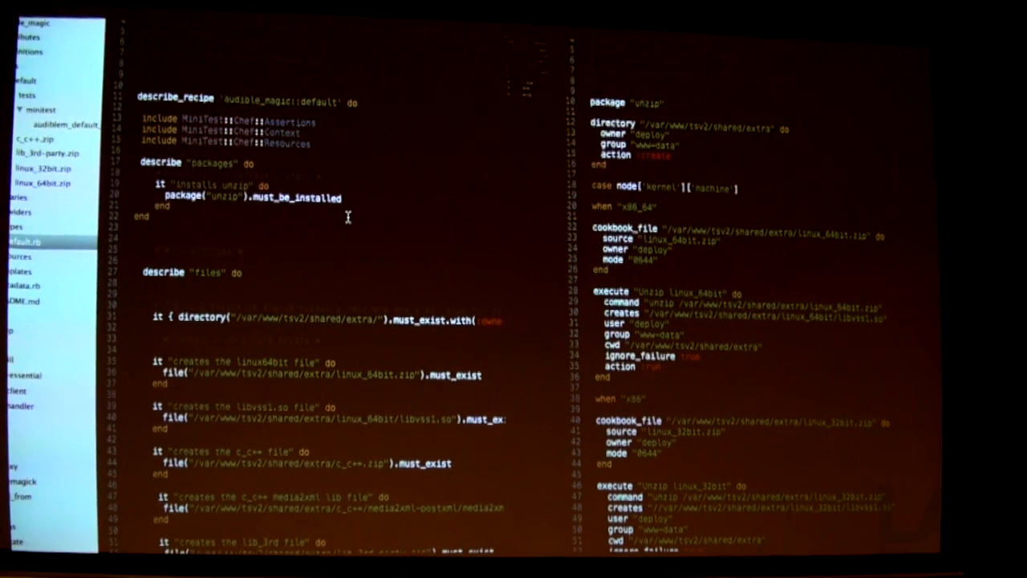
pyautogui.scroll(-1, 610, 237)
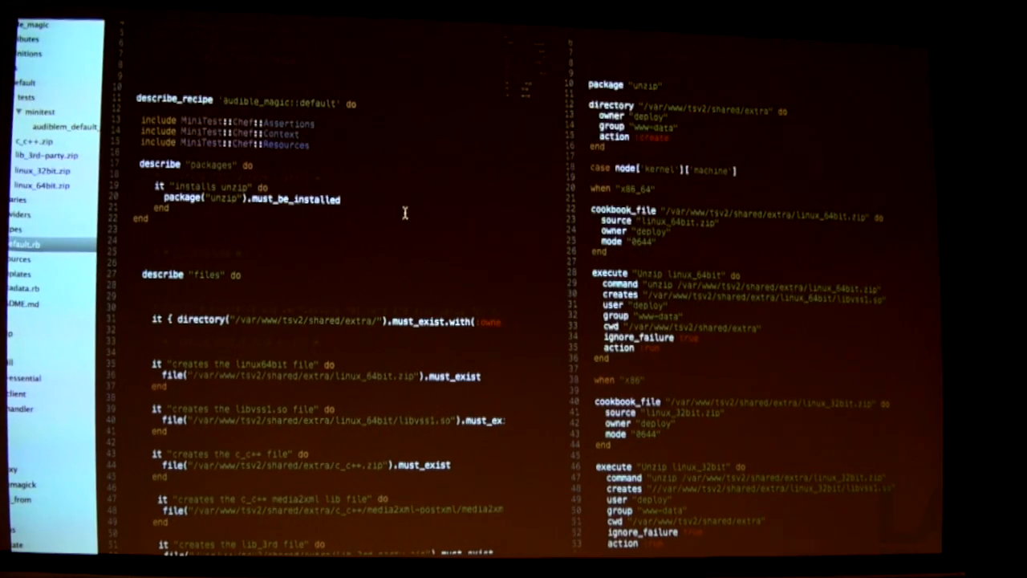
pyautogui.scroll(1, 610, 144)
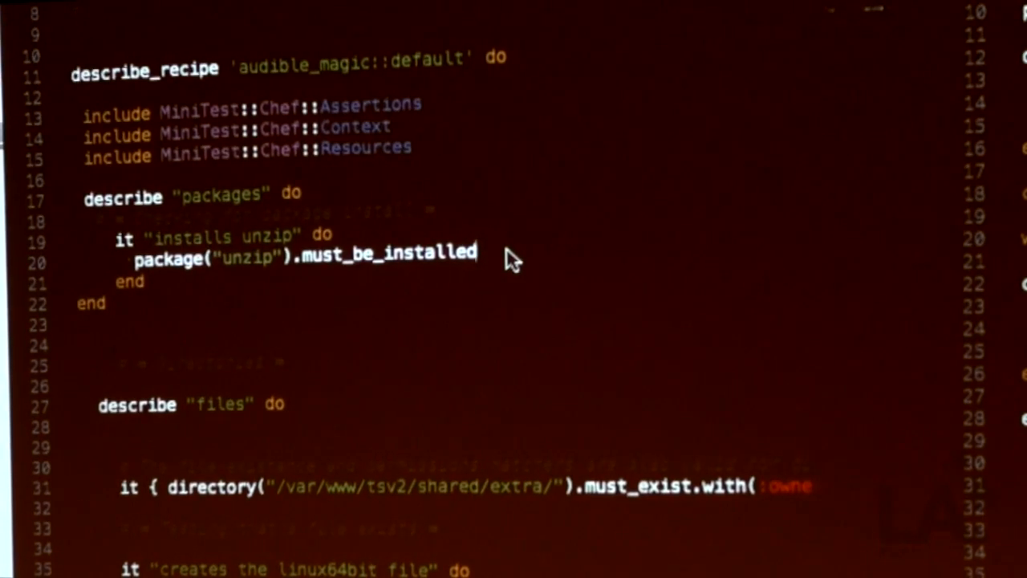
pyautogui.scroll(-6, 454, 488)
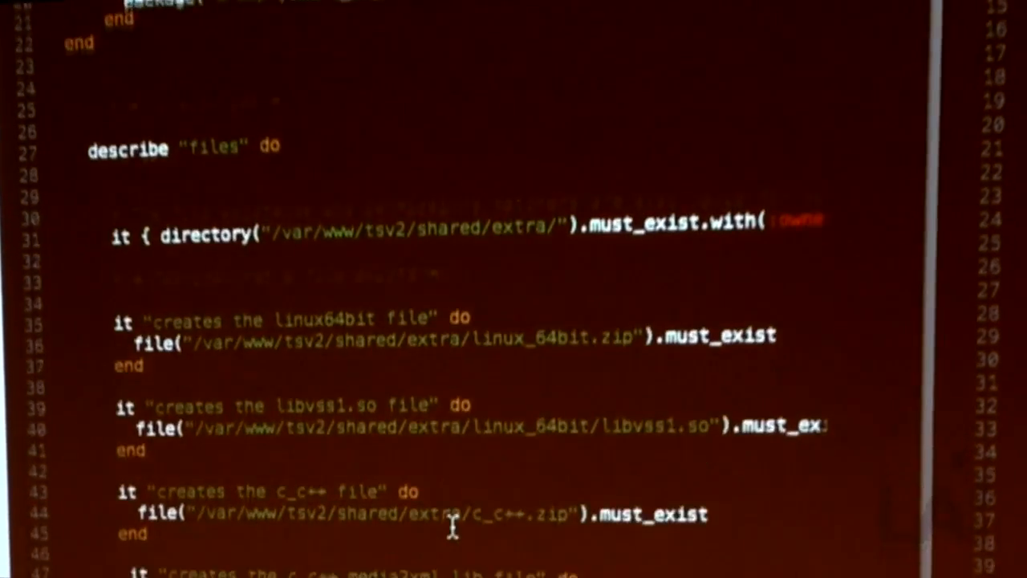
pyautogui.scroll(-2, 453, 488)
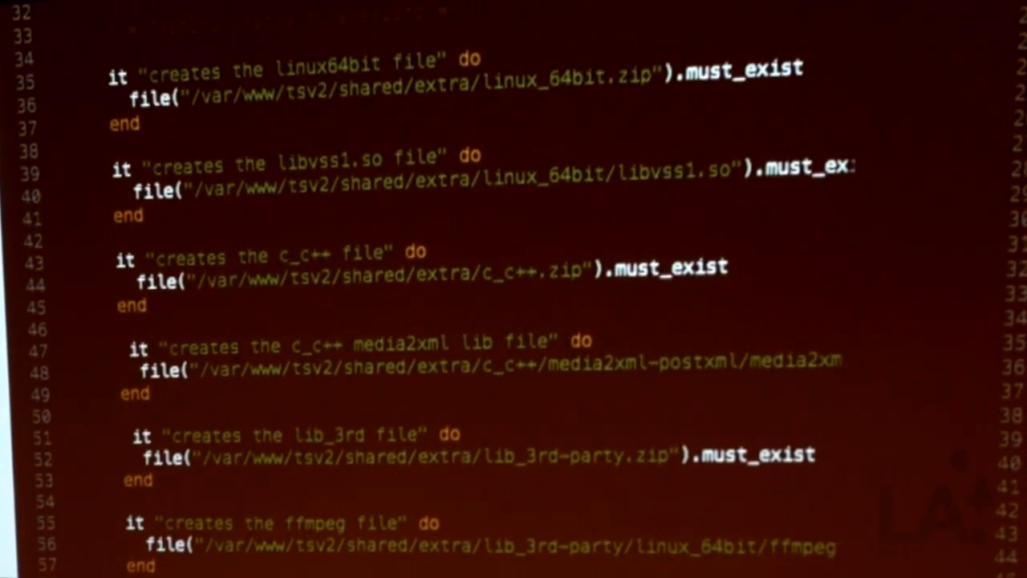
# Step: Glance at the wrapping and spelling options, then switch back to the Minitest slide
pyautogui.hotkey('alt', 'e')
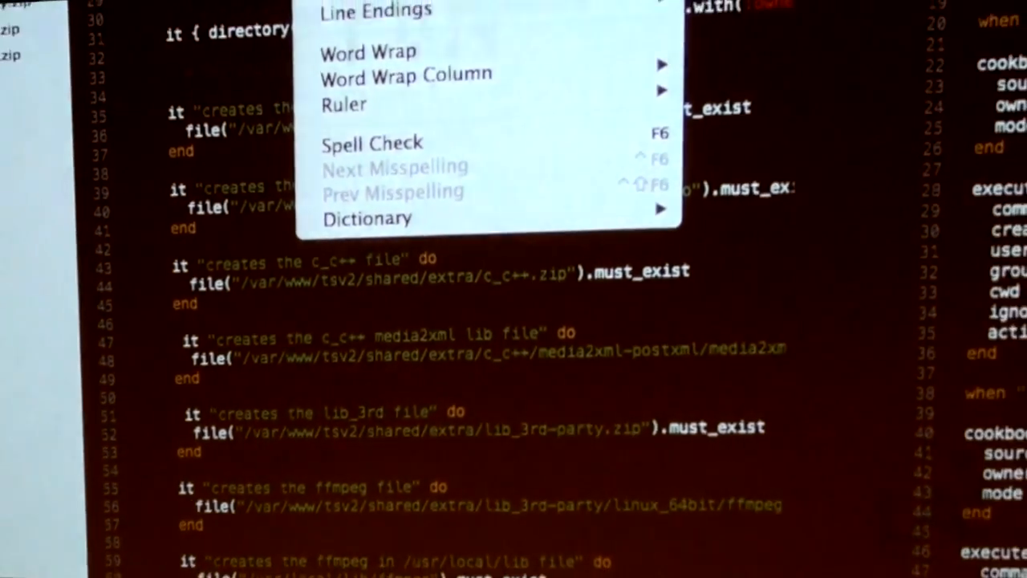
pyautogui.press('Escape')
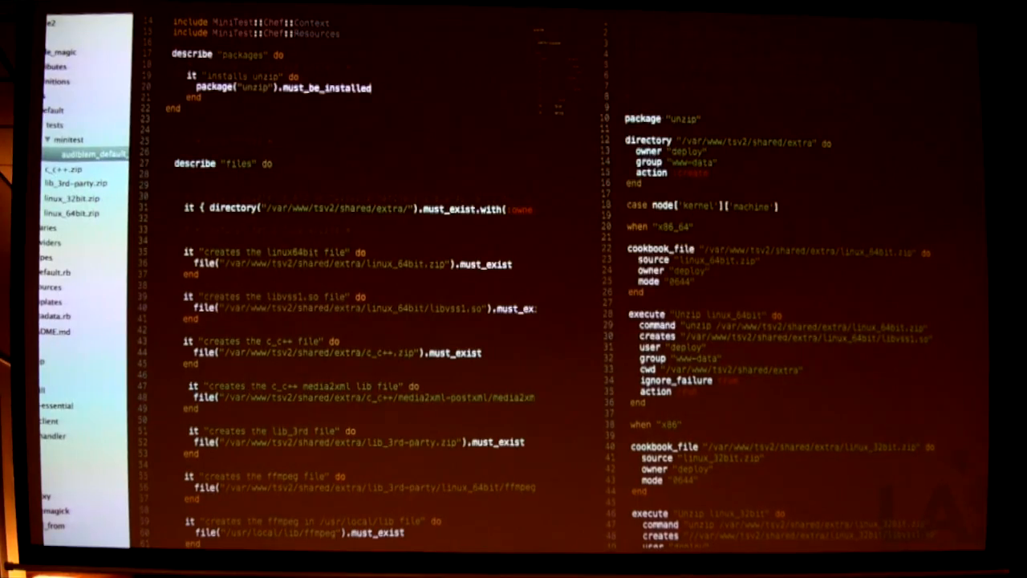
pyautogui.hotkey('ctrl', 'Left')
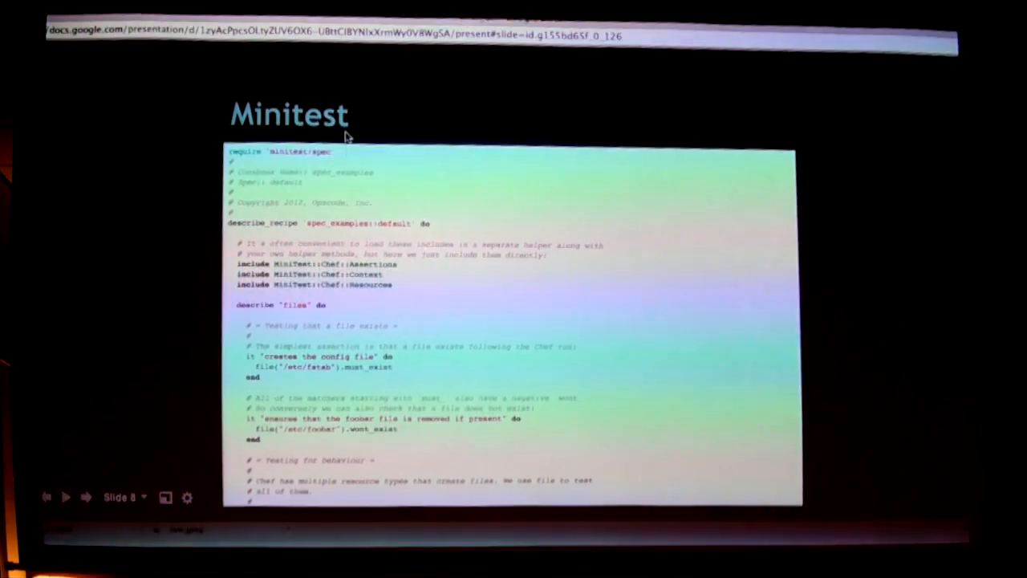